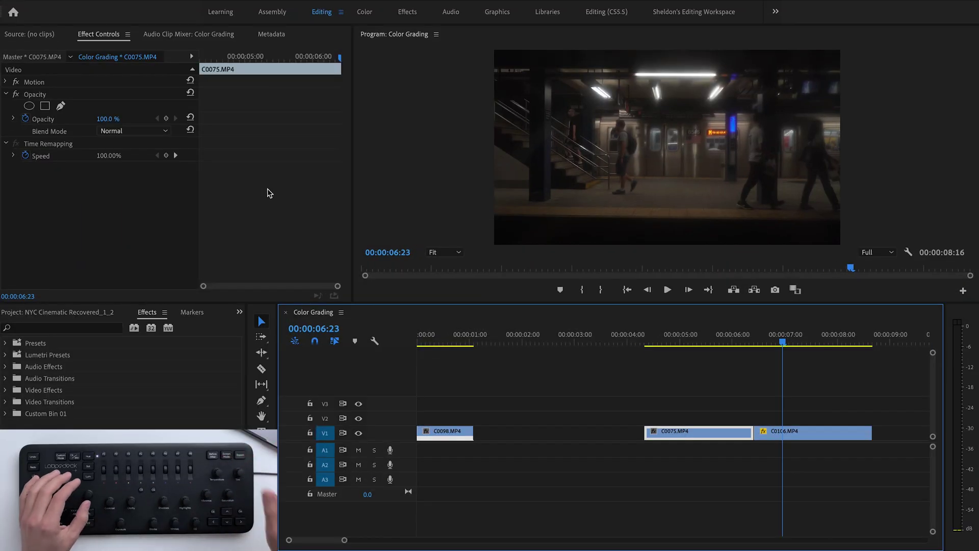
Scrub the playhead back through clips C0106.MP4 and C0075.MP4 to 00:00:04:01, in the gap
{"action": "key", "text": "shift+Left"}
{"action": "key", "text": "shift+Left"}
{"action": "key", "text": "shift+Left"}
{"action": "key", "text": "shift+Left"}
{"action": "key", "text": "shift+Left"}
{"action": "key", "text": "shift+Left"}
{"action": "key", "text": "shift+Left"}
{"action": "key", "text": "shift+Left"}
{"action": "key", "text": "shift+Left"}
{"action": "key", "text": "shift+Left"}
{"action": "key", "text": "shift+Left"}
{"action": "key", "text": "shift+Left"}
{"action": "key", "text": "shift+Left"}
{"action": "key", "text": "shift+Left"}
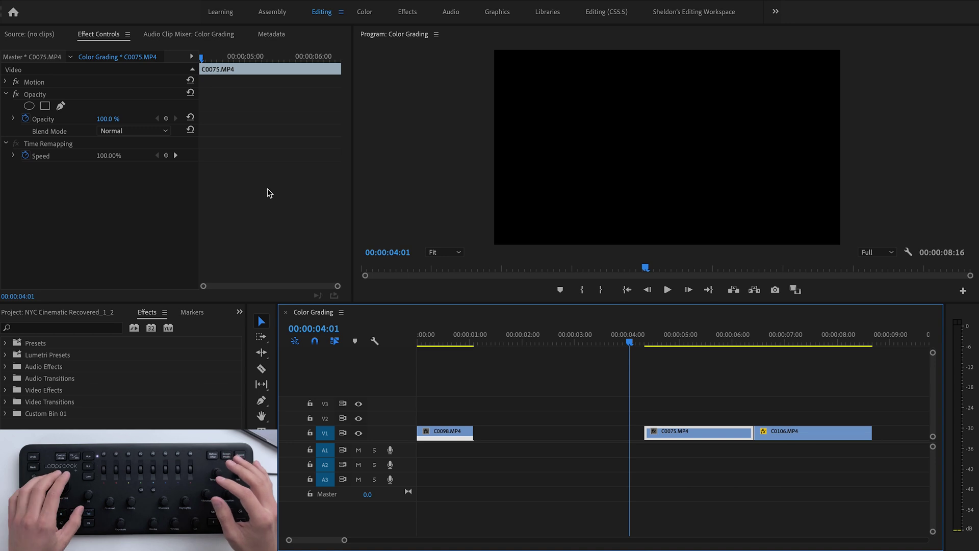
Shuttle the sequence forward and backward at high speed to review C0075.MP4, the gap and C0098.MP4
{"action": "key", "text": "l"}
{"action": "key", "text": "l"}
{"action": "key", "text": "l"}
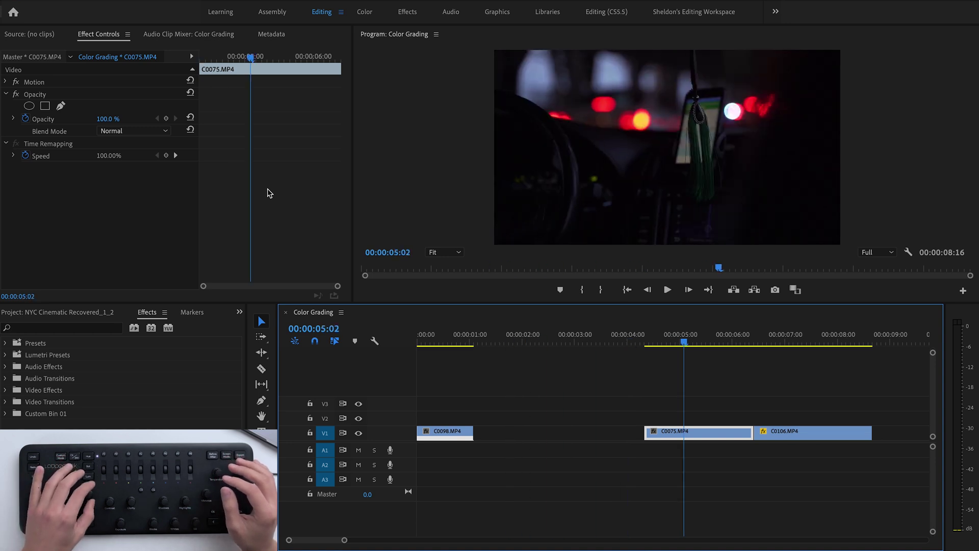
{"action": "key", "text": "j"}
{"action": "key", "text": "l"}
{"action": "key", "text": "l"}
{"action": "key", "text": "l"}
{"action": "key", "text": "j"}
{"action": "key", "text": "j"}
{"action": "key", "text": "j"}
{"action": "key", "text": "l"}
{"action": "key", "text": "l"}
{"action": "key", "text": "l"}
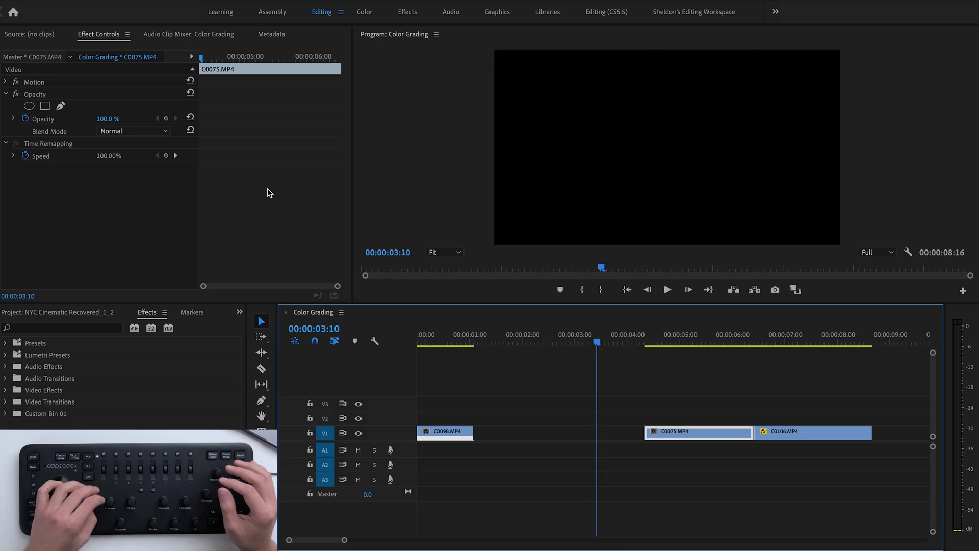
{"action": "key", "text": "j"}
{"action": "key", "text": "j"}
{"action": "key", "text": "j"}
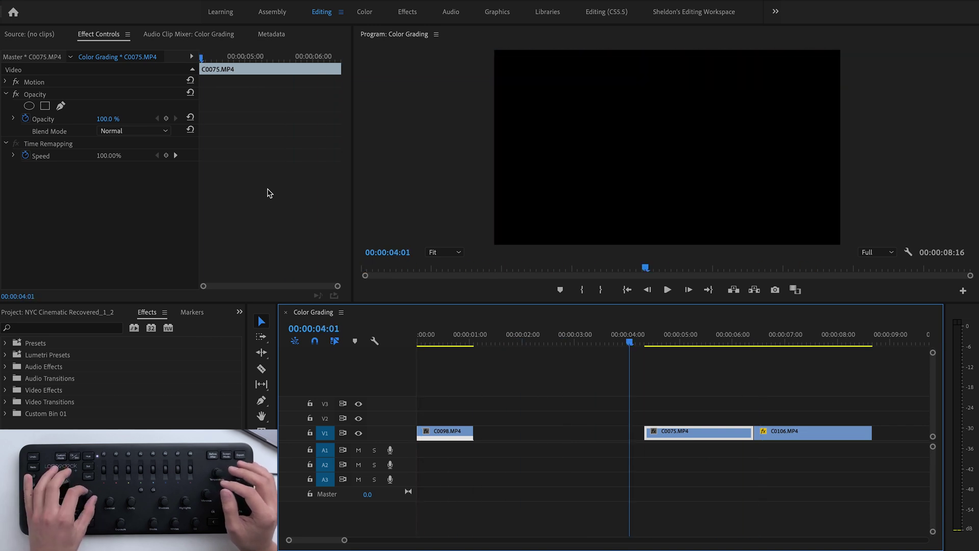
{"action": "key", "text": "l"}
{"action": "key", "text": "l"}
{"action": "key", "text": "l"}
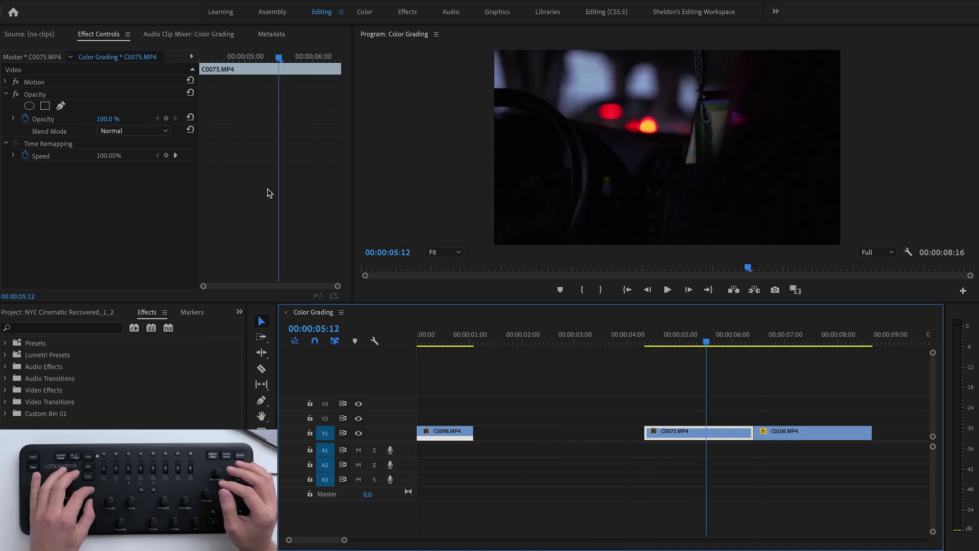
{"action": "key", "text": "j"}
{"action": "key", "text": "j"}
{"action": "key", "text": "j"}
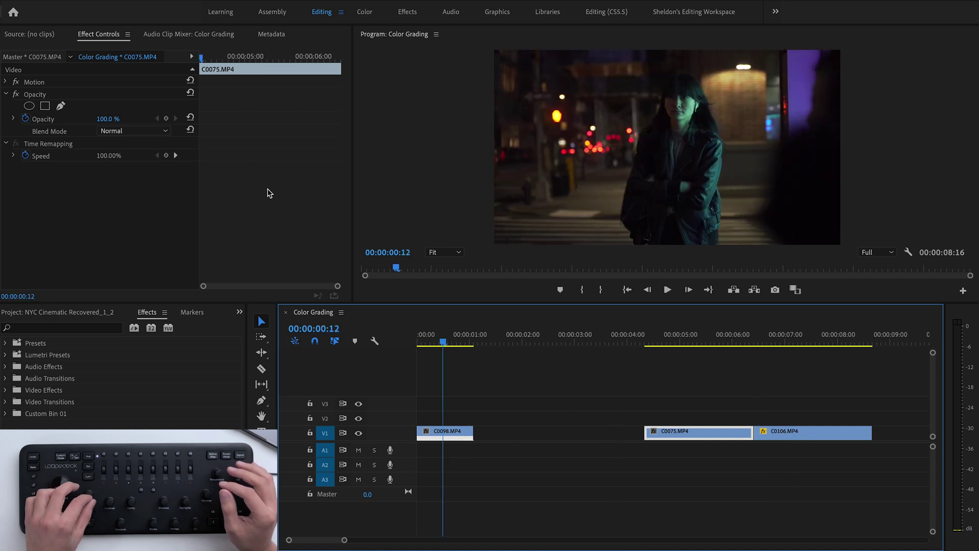
Select C0098.MP4 and C0075.MP4 in turn as the playhead passes over them, shuttling back into the gap
{"action": "key", "text": "d"}
{"action": "key", "text": "shift+Right"}
{"action": "key", "text": "shift+Right"}
{"action": "key", "text": "shift+Right"}
{"action": "key", "text": "shift+Right"}
{"action": "key", "text": "shift+Right"}
{"action": "key", "text": "shift+Right"}
{"action": "key", "text": "shift+Right"}
{"action": "key", "text": "shift+Right"}
{"action": "key", "text": "shift+Right"}
{"action": "key", "text": "shift+Right"}
{"action": "key", "text": "shift+Right"}
{"action": "key", "text": "shift+Right"}
{"action": "key", "text": "shift+Right"}
{"action": "key", "text": "shift+Right"}
{"action": "key", "text": "shift+Right"}
{"action": "key", "text": "shift+Right"}
{"action": "key", "text": "shift+Right"}
{"action": "key", "text": "shift+Right"}
{"action": "key", "text": "shift+Right"}
{"action": "key", "text": "shift+Right"}
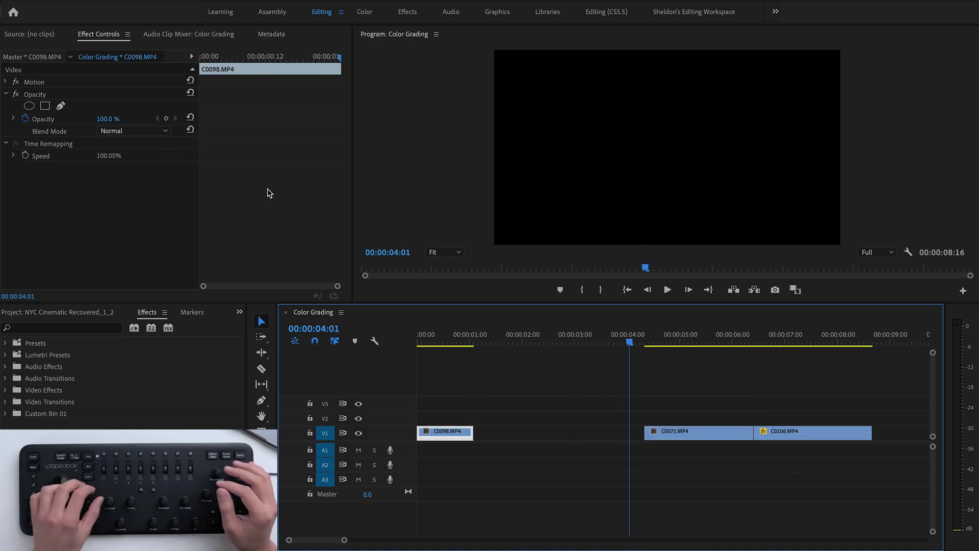
{"action": "key", "text": "d"}
{"action": "key", "text": "j"}
{"action": "key", "text": "j"}
{"action": "key", "text": "j"}
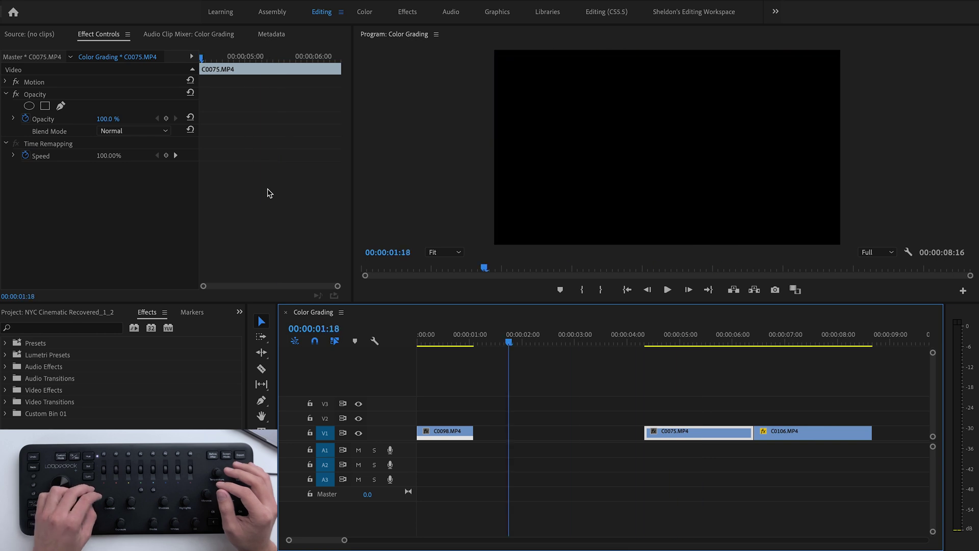
Select the empty gap between C0098.MP4 and C0075.MP4 at 00:00:02:09 and ripple-delete it
{"action": "key", "text": "shift+Right"}
{"action": "key", "text": "shift+Right"}
{"action": "key", "text": "shift+Right"}
{"action": "key", "text": "shift+Right"}
{"action": "key", "text": "shift+Right"}
{"action": "key", "text": "shift+Right"}
{"action": "key", "text": "shift+Right"}
{"action": "key", "text": "shift+Right"}
{"action": "key", "text": "shift+Right"}
{"action": "key", "text": "shift+Right"}
{"action": "key", "text": "shift+Right"}
{"action": "key", "text": "d"}
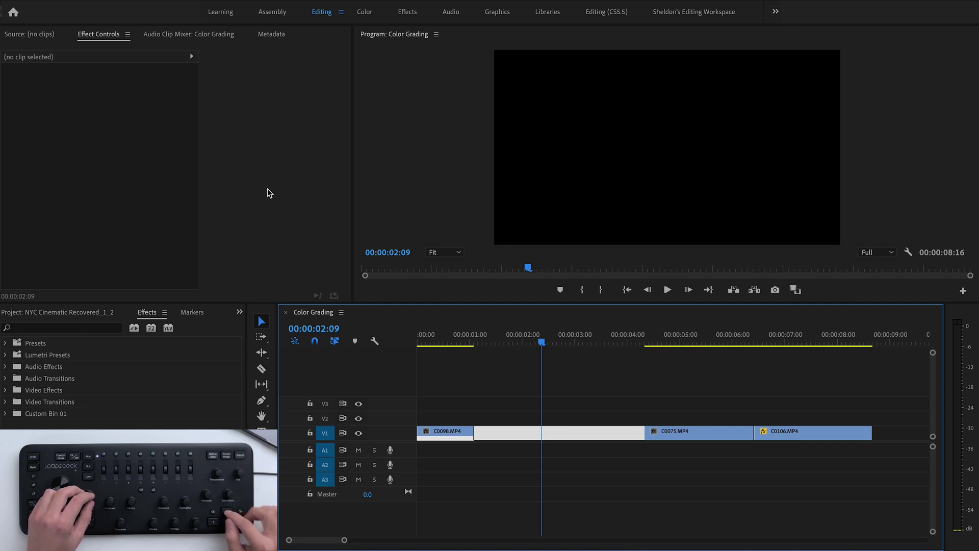
{"action": "key", "text": "Delete"}
Step the playhead back to 00:00:01:18 and undo the gap deletion
{"action": "key", "text": "Left"}
{"action": "key", "text": "Left"}
{"action": "key", "text": "Left"}
{"action": "key", "text": "Left"}
{"action": "key", "text": "Left"}
{"action": "key", "text": "Left"}
{"action": "key", "text": "Left"}
{"action": "key", "text": "Left"}
{"action": "key", "text": "Left"}
{"action": "key", "text": "Left"}
{"action": "key", "text": "Left"}
{"action": "key", "text": "Left"}
{"action": "key", "text": "Left"}
{"action": "key", "text": "Left"}
{"action": "key", "text": "Left"}
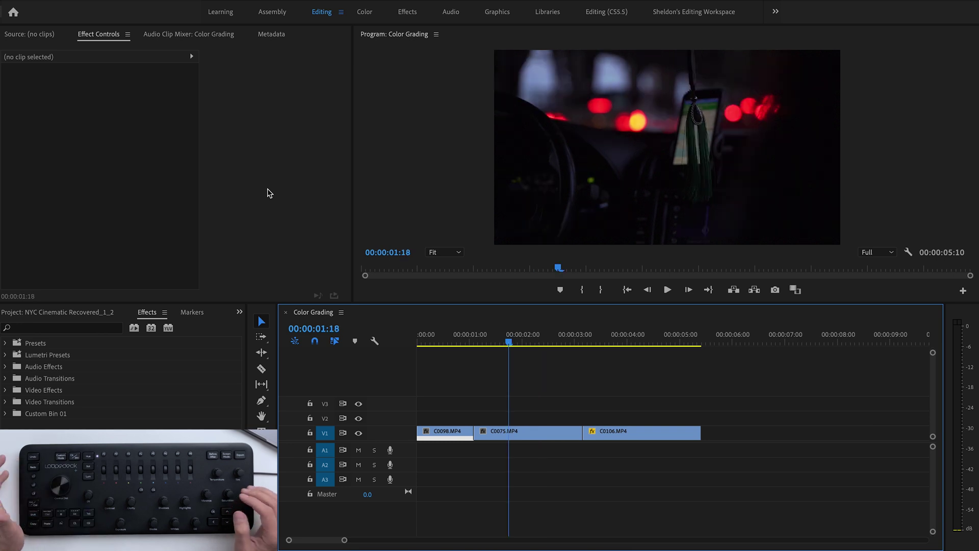
{"action": "key", "text": "ctrl+z"}
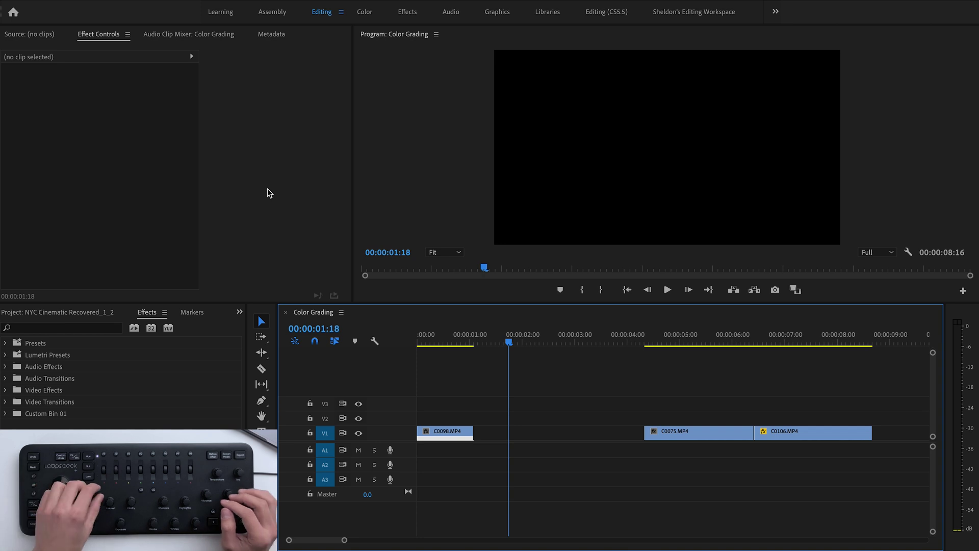
Move the playhead back to 00:00:00:12 and select the clip C0098.MP4 beneath it
{"action": "key", "text": "Left"}
{"action": "key", "text": "Left"}
{"action": "key", "text": "Left"}
{"action": "key", "text": "Left"}
{"action": "key", "text": "Left"}
{"action": "key", "text": "Left"}
{"action": "key", "text": "Left"}
{"action": "key", "text": "Left"}
{"action": "key", "text": "Left"}
{"action": "key", "text": "Left"}
{"action": "key", "text": "Left"}
{"action": "key", "text": "Left"}
{"action": "key", "text": "Left"}
{"action": "key", "text": "Left"}
{"action": "key", "text": "Left"}
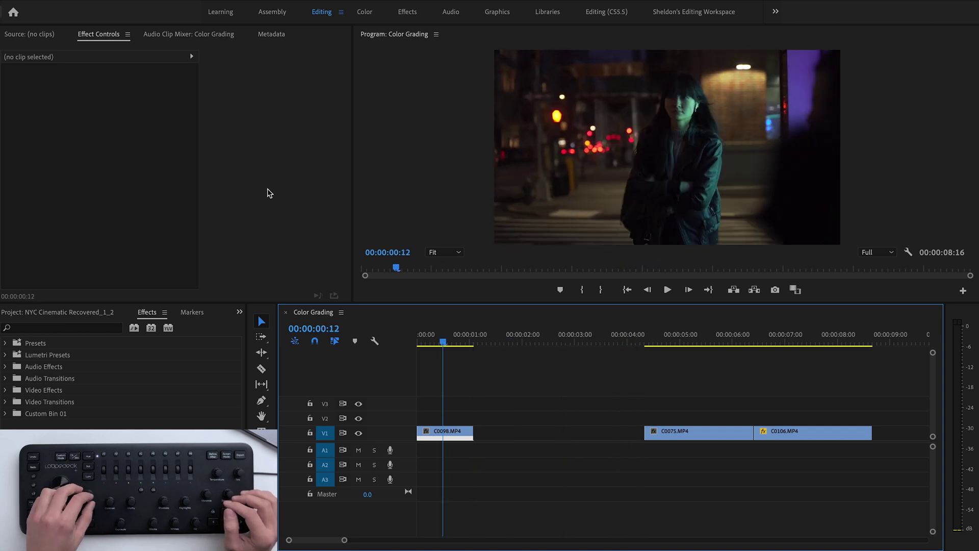
{"action": "key", "text": "d"}
Scrub back and forth frame by frame through C0098.MP4 to examine its motion, ending at 00:00:00:02
{"action": "key", "text": "Left"}
{"action": "key", "text": "Left"}
{"action": "key", "text": "Left"}
{"action": "key", "text": "Left"}
{"action": "key", "text": "Left"}
{"action": "key", "text": "Left"}
{"action": "key", "text": "Left"}
{"action": "key", "text": "Left"}
{"action": "key", "text": "Left"}
{"action": "key", "text": "Left"}
{"action": "key", "text": "Right"}
{"action": "key", "text": "Right"}
{"action": "key", "text": "Right"}
{"action": "key", "text": "Right"}
{"action": "key", "text": "Right"}
{"action": "key", "text": "Right"}
{"action": "key", "text": "Right"}
{"action": "key", "text": "Right"}
{"action": "key", "text": "Right"}
{"action": "key", "text": "Right"}
{"action": "key", "text": "Right"}
{"action": "key", "text": "Right"}
{"action": "key", "text": "Right"}
{"action": "key", "text": "Right"}
{"action": "key", "text": "Right"}
{"action": "key", "text": "Right"}
{"action": "key", "text": "Right"}
{"action": "key", "text": "Right"}
{"action": "key", "text": "Right"}
{"action": "key", "text": "Right"}
{"action": "key", "text": "Left"}
{"action": "key", "text": "Left"}
{"action": "key", "text": "Left"}
{"action": "key", "text": "Left"}
{"action": "key", "text": "Left"}
{"action": "key", "text": "Left"}
{"action": "key", "text": "Left"}
{"action": "key", "text": "Left"}
{"action": "key", "text": "Left"}
{"action": "key", "text": "Left"}
{"action": "key", "text": "Left"}
{"action": "key", "text": "Left"}
{"action": "key", "text": "Left"}
{"action": "key", "text": "Left"}
{"action": "key", "text": "Left"}
{"action": "key", "text": "Left"}
{"action": "key", "text": "Left"}
{"action": "key", "text": "Left"}
{"action": "key", "text": "Left"}
{"action": "key", "text": "Left"}
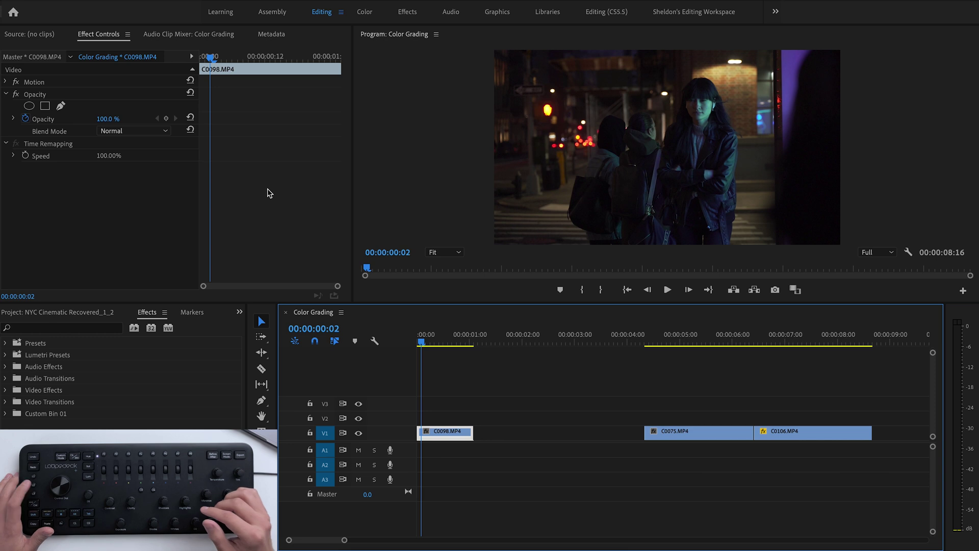
Set the speed of clip C0098.MP4 to 25% and play it back from 00:00:00:02 to 00:00:04:07
{"action": "key", "text": "ctrl+r"}
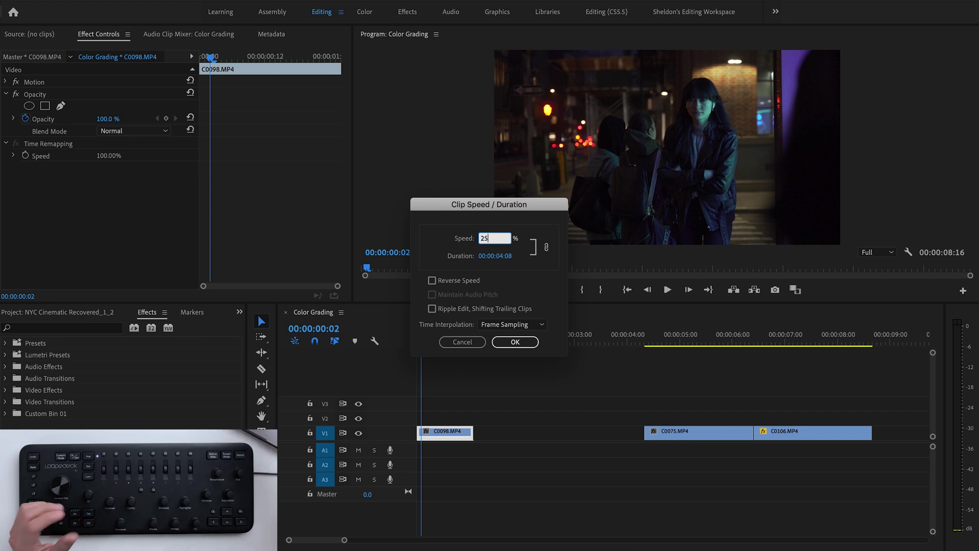
{"action": "key", "text": "Return"}
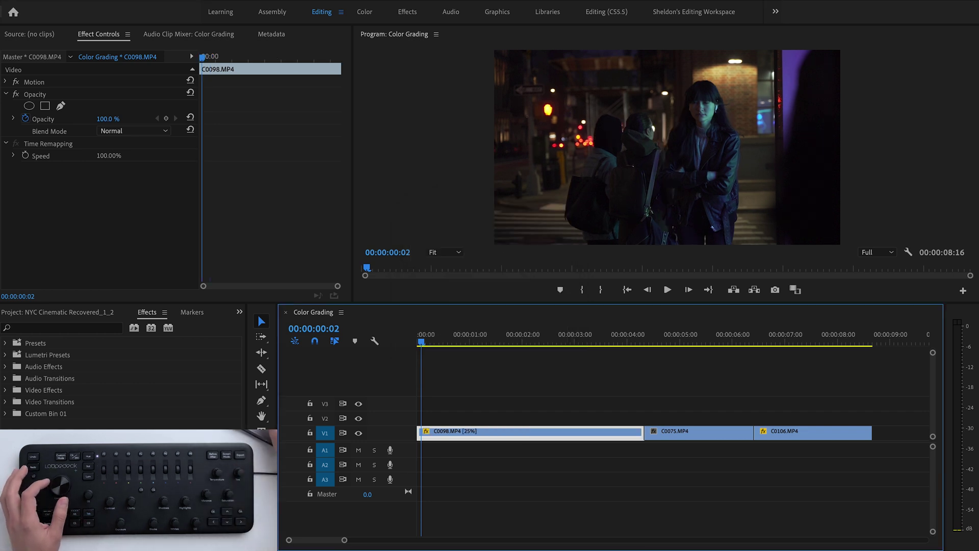
{"action": "key", "text": "space"}
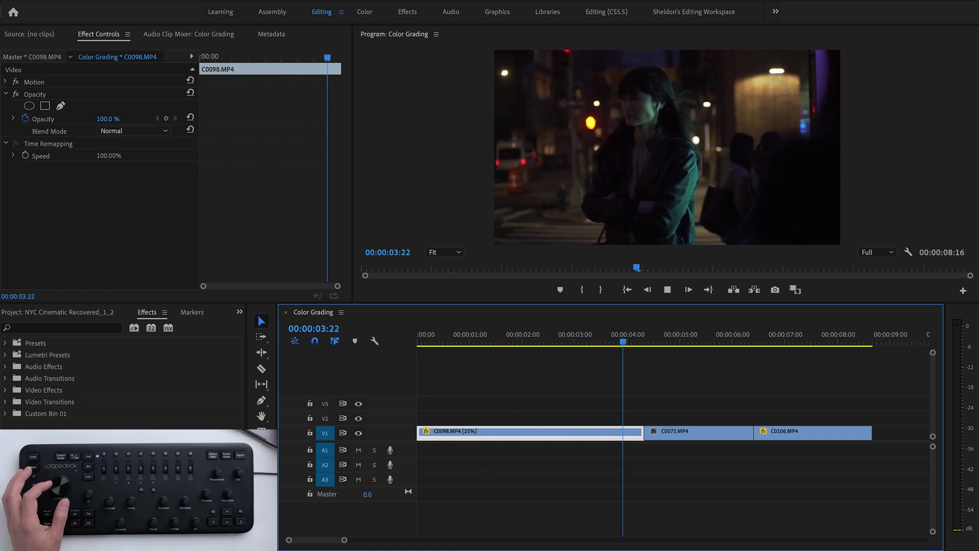
{"action": "key", "text": "space"}
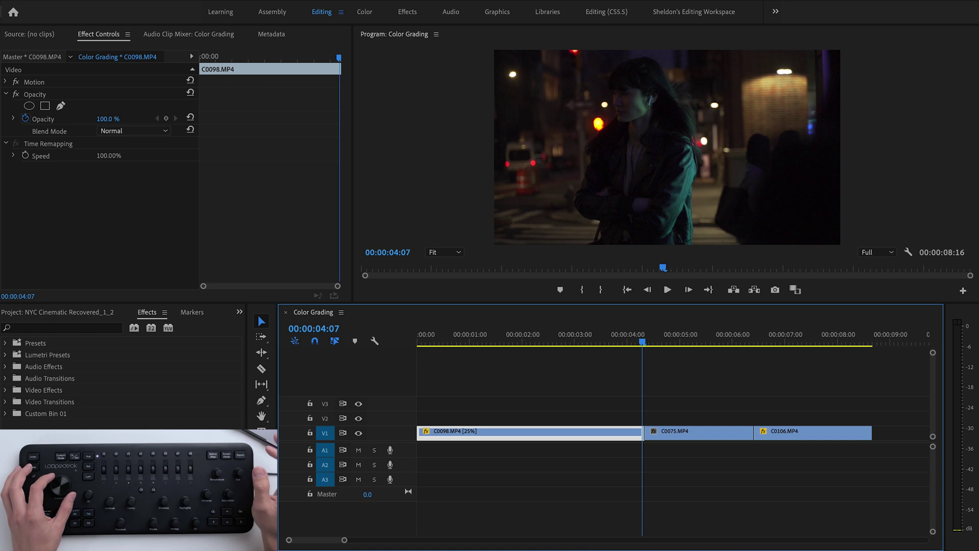
Advance the playhead in multi-frame jumps through C0075.MP4 and C0106.MP4 to 00:00:08:21, past the end of the sequence
{"action": "key", "text": "Down"}
{"action": "key", "text": "shift+Right"}
{"action": "key", "text": "shift+Right"}
{"action": "key", "text": "shift+Right"}
{"action": "key", "text": "shift+Right"}
{"action": "key", "text": "shift+Right"}
{"action": "key", "text": "shift+Right"}
{"action": "key", "text": "shift+Right"}
{"action": "key", "text": "shift+Right"}
{"action": "key", "text": "shift+Right"}
{"action": "key", "text": "shift+Right"}
{"action": "key", "text": "shift+Right"}
{"action": "key", "text": "shift+Right"}
{"action": "key", "text": "shift+Right"}
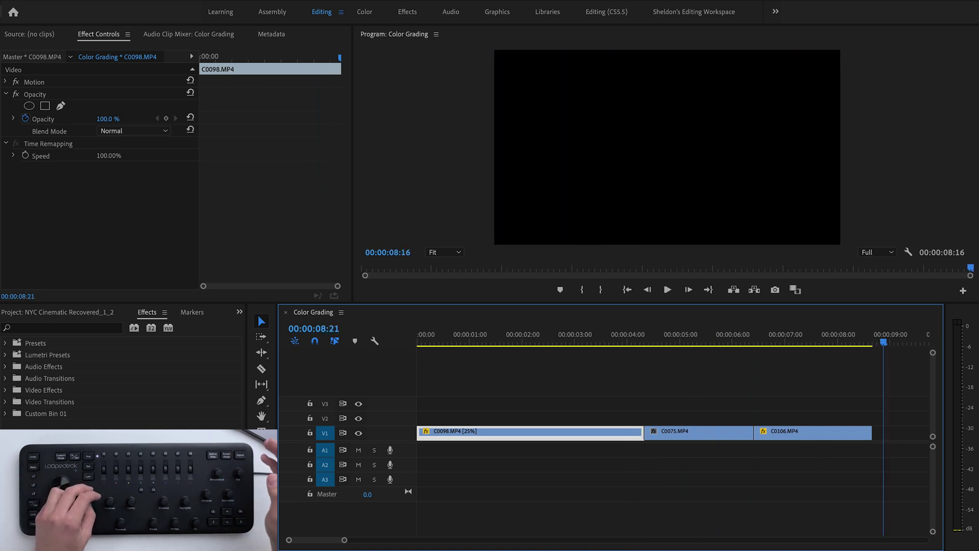
Scrub quickly backward and forward through the whole sequence in multi-frame jumps, ending at 00:00:06:14 in C0106.MP4
{"action": "key", "text": "shift+Left"}
{"action": "key", "text": "shift+Left"}
{"action": "key", "text": "shift+Left"}
{"action": "key", "text": "shift+Left"}
{"action": "key", "text": "shift+Left"}
{"action": "key", "text": "shift+Left"}
{"action": "key", "text": "shift+Left"}
{"action": "key", "text": "shift+Left"}
{"action": "key", "text": "shift+Left"}
{"action": "key", "text": "shift+Left"}
{"action": "key", "text": "shift+Left"}
{"action": "key", "text": "shift+Left"}
{"action": "key", "text": "shift+Left"}
{"action": "key", "text": "shift+Left"}
{"action": "key", "text": "shift+Left"}
{"action": "key", "text": "shift+Left"}
{"action": "key", "text": "shift+Left"}
{"action": "key", "text": "shift+Left"}
{"action": "key", "text": "shift+Left"}
{"action": "key", "text": "shift+Left"}
{"action": "key", "text": "shift+Left"}
{"action": "key", "text": "shift+Left"}
{"action": "key", "text": "shift+Left"}
{"action": "key", "text": "shift+Left"}
{"action": "key", "text": "shift+Left"}
{"action": "key", "text": "shift+Left"}
{"action": "key", "text": "shift+Left"}
{"action": "key", "text": "shift+Left"}
{"action": "key", "text": "shift+Left"}
{"action": "key", "text": "shift+Left"}
{"action": "key", "text": "shift+Left"}
{"action": "key", "text": "shift+Left"}
{"action": "key", "text": "shift+Left"}
{"action": "key", "text": "shift+Left"}
{"action": "key", "text": "shift+Left"}
{"action": "key", "text": "shift+Left"}
{"action": "key", "text": "shift+Left"}
{"action": "key", "text": "shift+Right"}
{"action": "key", "text": "shift+Right"}
{"action": "key", "text": "shift+Right"}
{"action": "key", "text": "shift+Right"}
{"action": "key", "text": "shift+Right"}
{"action": "key", "text": "shift+Right"}
{"action": "key", "text": "shift+Right"}
{"action": "key", "text": "shift+Right"}
{"action": "key", "text": "shift+Right"}
{"action": "key", "text": "shift+Right"}
{"action": "key", "text": "shift+Right"}
{"action": "key", "text": "shift+Right"}
{"action": "key", "text": "shift+Right"}
{"action": "key", "text": "shift+Right"}
{"action": "key", "text": "shift+Right"}
{"action": "key", "text": "shift+Right"}
{"action": "key", "text": "shift+Right"}
{"action": "key", "text": "shift+Right"}
{"action": "key", "text": "shift+Right"}
{"action": "key", "text": "shift+Right"}
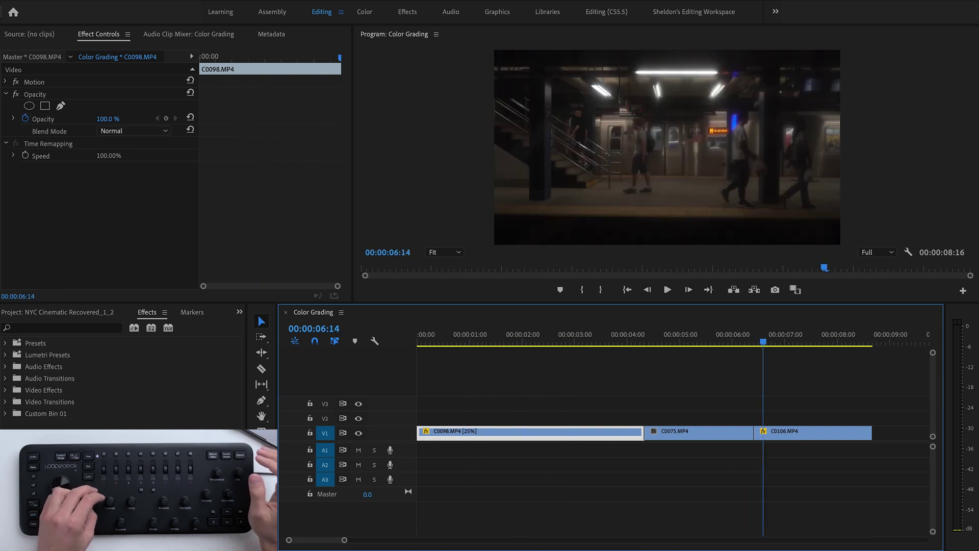
Scrub back into clip C0098.MP4 in multi-frame jumps and settle the playhead at 00:00:02:20
{"action": "key", "text": "shift+Left"}
{"action": "key", "text": "shift+Left"}
{"action": "key", "text": "shift+Left"}
{"action": "key", "text": "shift+Left"}
{"action": "key", "text": "shift+Left"}
{"action": "key", "text": "shift+Left"}
{"action": "key", "text": "shift+Left"}
{"action": "key", "text": "shift+Left"}
{"action": "key", "text": "shift+Left"}
{"action": "key", "text": "shift+Left"}
{"action": "key", "text": "shift+Right"}
{"action": "key", "text": "shift+Right"}
{"action": "key", "text": "shift+Right"}
{"action": "key", "text": "shift+Right"}
{"action": "key", "text": "shift+Right"}
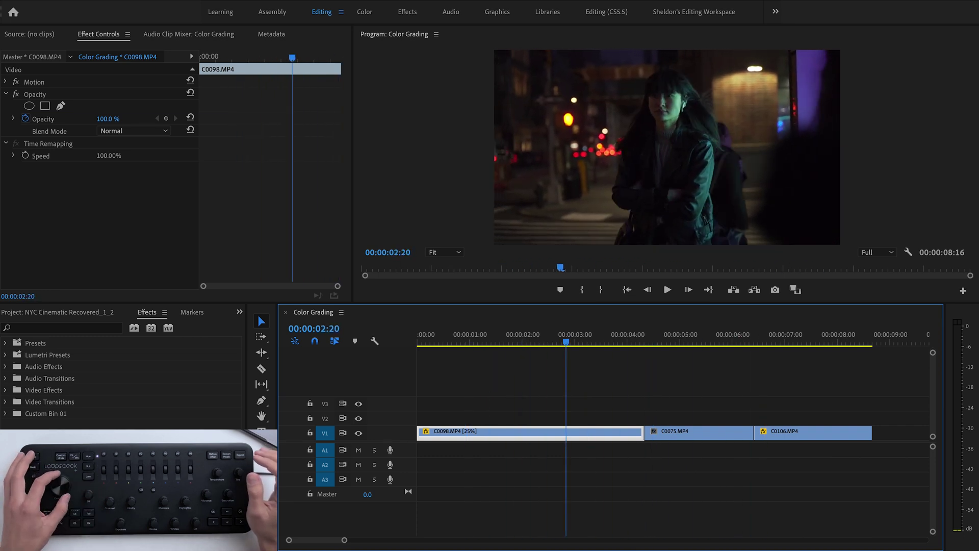
Jump the playhead forward and backward between the clips' edit points, ending at the sequence start, 00:00:00:00
{"action": "key", "text": "Down"}
{"action": "key", "text": "Down"}
{"action": "key", "text": "Up"}
{"action": "key", "text": "Up"}
{"action": "key", "text": "Down"}
{"action": "key", "text": "Down"}
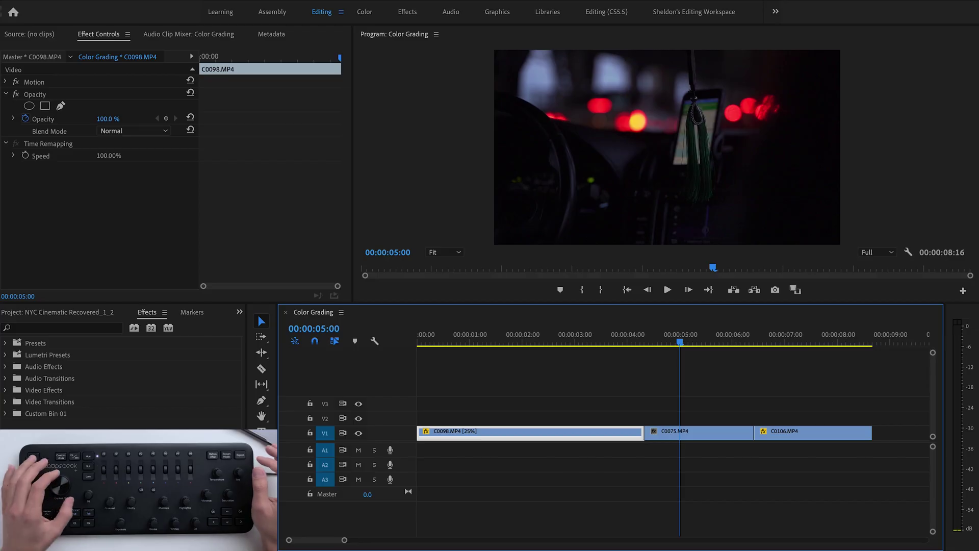
{"action": "key", "text": "Up"}
{"action": "key", "text": "Down"}
{"action": "key", "text": "Up"}
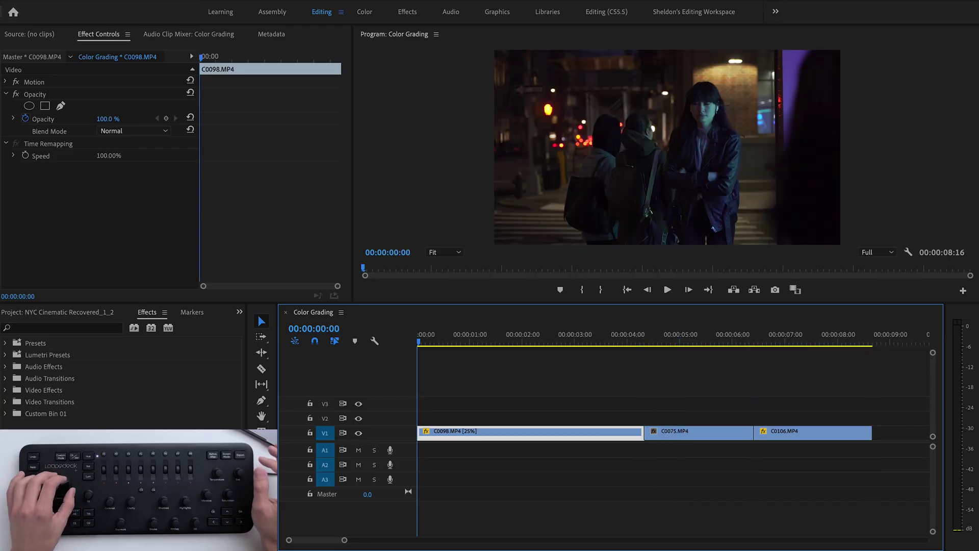
Play C0098.MP4 from the start, then scrub backward and forward through it, ending at 00:00:01:11
{"action": "key", "text": "space"}
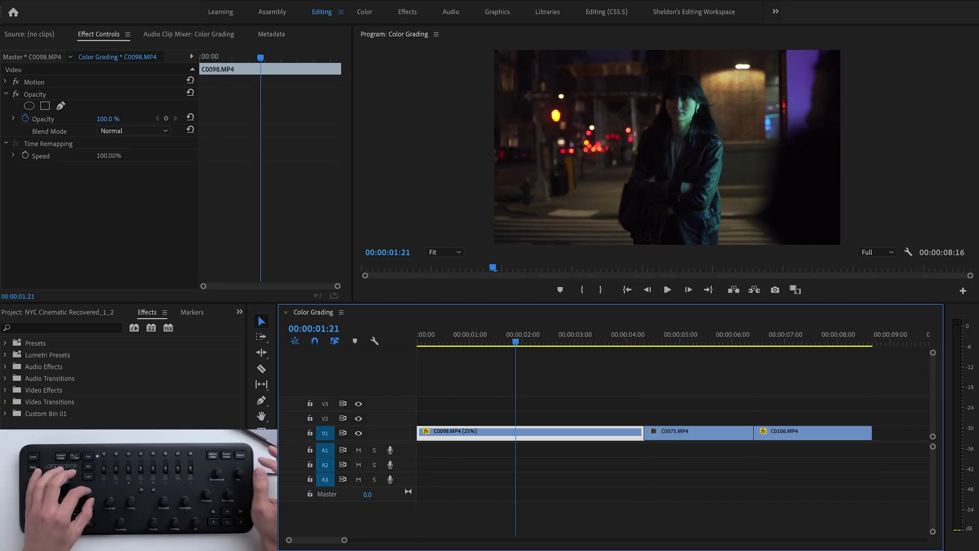
{"action": "key", "text": "shift+Left"}
{"action": "key", "text": "shift+Left"}
{"action": "key", "text": "shift+Left"}
{"action": "key", "text": "shift+Left"}
{"action": "key", "text": "shift+Left"}
{"action": "key", "text": "shift+Left"}
{"action": "key", "text": "shift+Left"}
{"action": "key", "text": "shift+Left"}
{"action": "key", "text": "shift+Left"}
{"action": "key", "text": "shift+Left"}
{"action": "key", "text": "shift+Right"}
{"action": "key", "text": "shift+Right"}
{"action": "key", "text": "shift+Right"}
{"action": "key", "text": "shift+Right"}
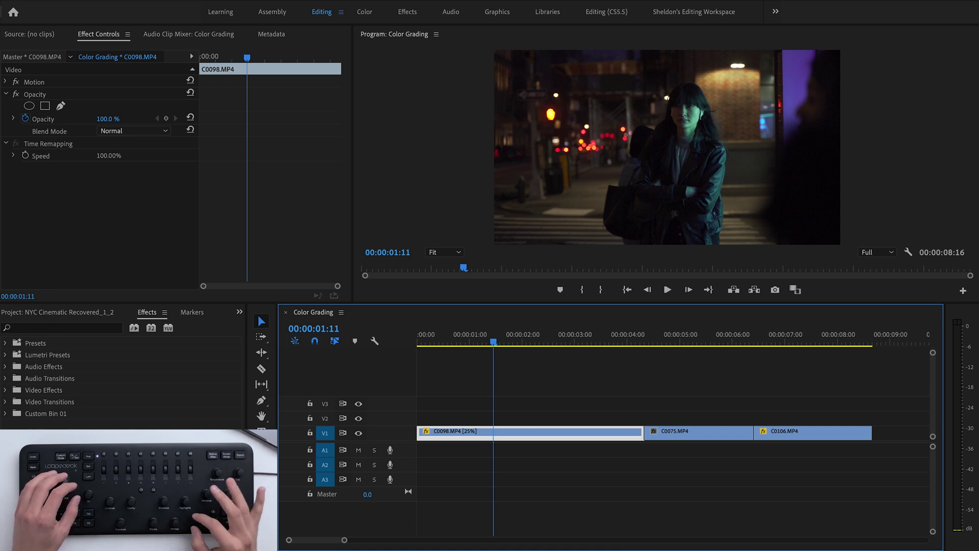
Zoom the timeline out until its ruler spans nearly three minutes
{"action": "key", "text": "equal"}
{"action": "key", "text": "equal"}
{"action": "key", "text": "minus"}
{"action": "key", "text": "minus"}
{"action": "key", "text": "minus"}
{"action": "key", "text": "minus"}
{"action": "key", "text": "minus"}
{"action": "key", "text": "minus"}
{"action": "key", "text": "minus"}
{"action": "key", "text": "minus"}
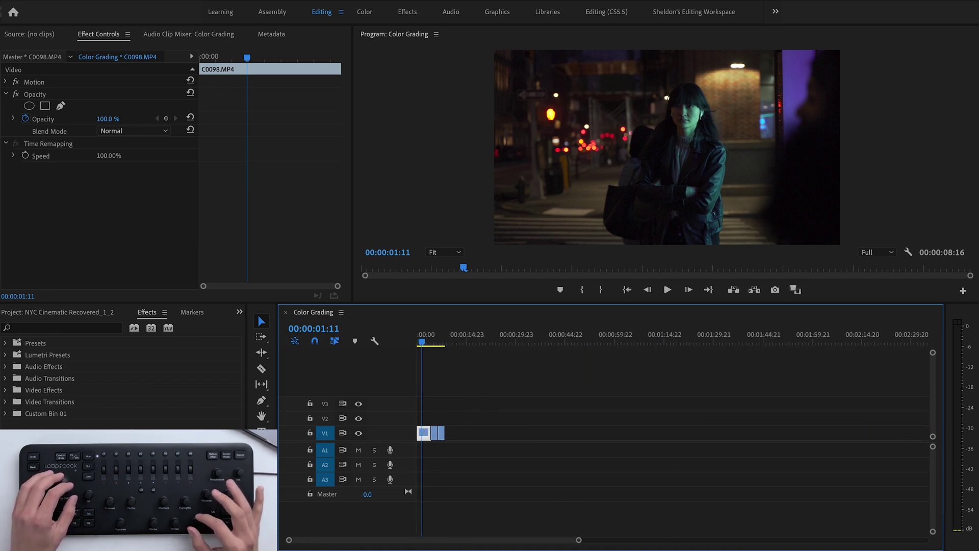
Zoom the timeline in and out around the playhead, ending with ruler marks about five seconds apart across roughly 35 seconds
{"action": "key", "text": "equal"}
{"action": "key", "text": "equal"}
{"action": "key", "text": "equal"}
{"action": "key", "text": "equal"}
{"action": "key", "text": "equal"}
{"action": "key", "text": "equal"}
{"action": "key", "text": "minus"}
{"action": "key", "text": "minus"}
{"action": "key", "text": "equal"}
{"action": "key", "text": "equal"}
{"action": "key", "text": "minus"}
{"action": "key", "text": "minus"}
{"action": "key", "text": "minus"}
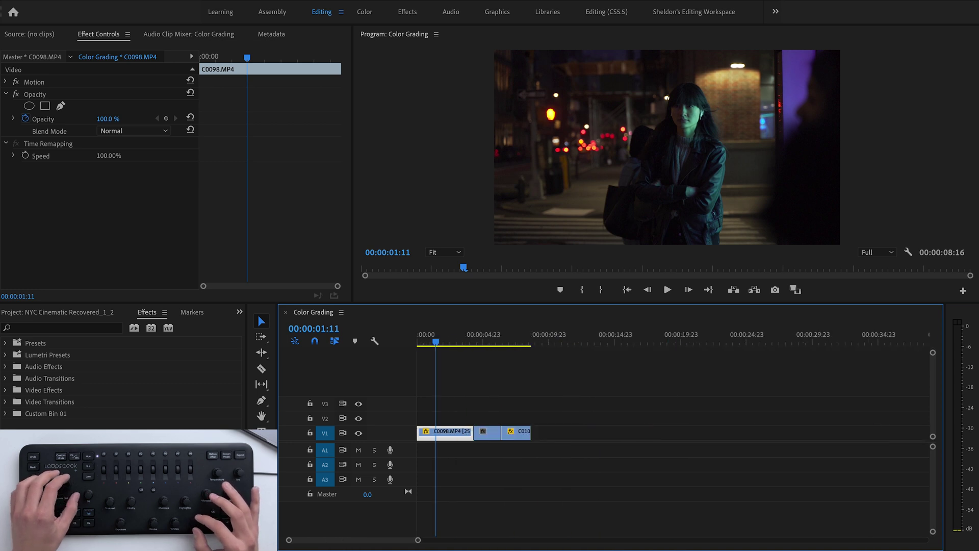
Jump between edit points, zoom the timeline in one level, and scrub through C0098.MP4 to 00:00:01:01
{"action": "key", "text": "Down"}
{"action": "key", "text": "Up"}
{"action": "key", "text": "Down"}
{"action": "key", "text": "equal"}
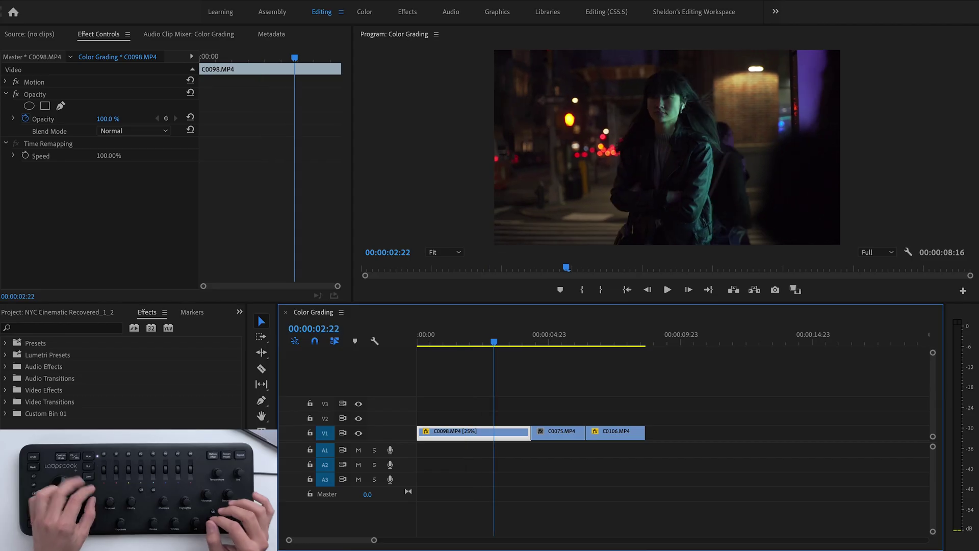
{"action": "key", "text": "Right"}
{"action": "key", "text": "Left"}
{"action": "key", "text": "Right"}
{"action": "key", "text": "Left"}
{"action": "key", "text": "Left"}
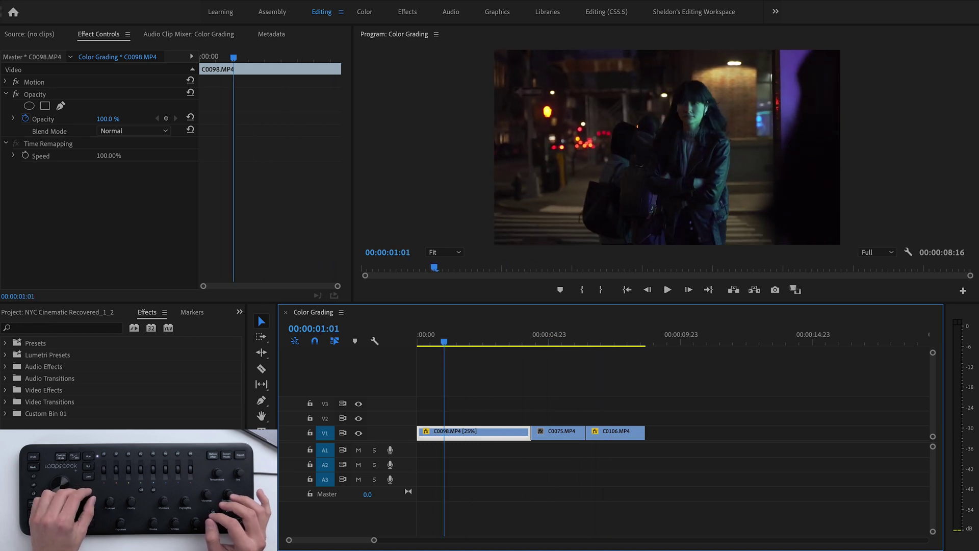
Scrub the playhead forward and backward between C0098.MP4 and C0075.MP4 to review the footage
{"action": "key", "text": "Right"}
{"action": "key", "text": "Right"}
{"action": "key", "text": "Left"}
{"action": "key", "text": "Right"}
{"action": "key", "text": "Right"}
{"action": "key", "text": "Left"}
{"action": "key", "text": "Right"}
{"action": "key", "text": "shift+Right"}
{"action": "key", "text": "shift+Right"}
{"action": "key", "text": "shift+Right"}
{"action": "key", "text": "shift+Right"}
{"action": "key", "text": "shift+Right"}
{"action": "key", "text": "shift+Right"}
{"action": "key", "text": "shift+Right"}
{"action": "key", "text": "shift+Right"}
{"action": "key", "text": "shift+Right"}
{"action": "key", "text": "shift+Right"}
{"action": "key", "text": "shift+Right"}
{"action": "key", "text": "shift+Right"}
{"action": "key", "text": "shift+Right"}
{"action": "key", "text": "shift+Right"}
{"action": "key", "text": "shift+Right"}
{"action": "key", "text": "shift+Right"}
{"action": "key", "text": "shift+Right"}
{"action": "key", "text": "shift+Right"}
{"action": "key", "text": "shift+Right"}
{"action": "key", "text": "shift+Right"}
{"action": "key", "text": "shift+Right"}
{"action": "key", "text": "shift+Left"}
{"action": "key", "text": "shift+Left"}
{"action": "key", "text": "shift+Left"}
{"action": "key", "text": "shift+Left"}
{"action": "key", "text": "shift+Left"}
{"action": "key", "text": "shift+Left"}
{"action": "key", "text": "shift+Left"}
{"action": "key", "text": "shift+Left"}
{"action": "key", "text": "shift+Left"}
{"action": "key", "text": "shift+Left"}
{"action": "key", "text": "shift+Left"}
{"action": "key", "text": "shift+Left"}
{"action": "key", "text": "shift+Left"}
{"action": "key", "text": "shift+Left"}
{"action": "key", "text": "shift+Left"}
{"action": "key", "text": "shift+Left"}
{"action": "key", "text": "shift+Left"}
Ripple trim the end of C0075.MP4 to the playhead at 00:00:06:01
{"action": "key", "text": "shift+Right"}
{"action": "key", "text": "shift+Right"}
{"action": "key", "text": "shift+Right"}
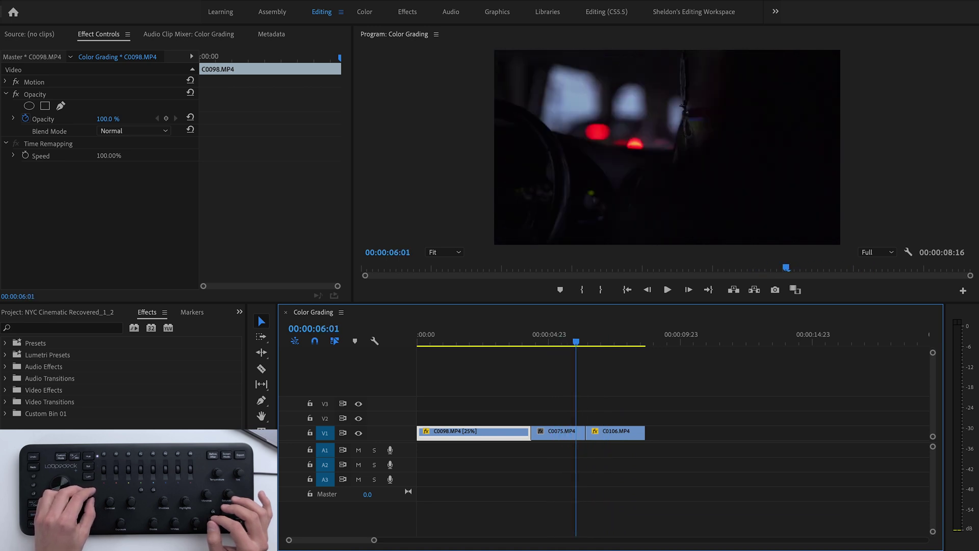
{"action": "key", "text": "shift+Left"}
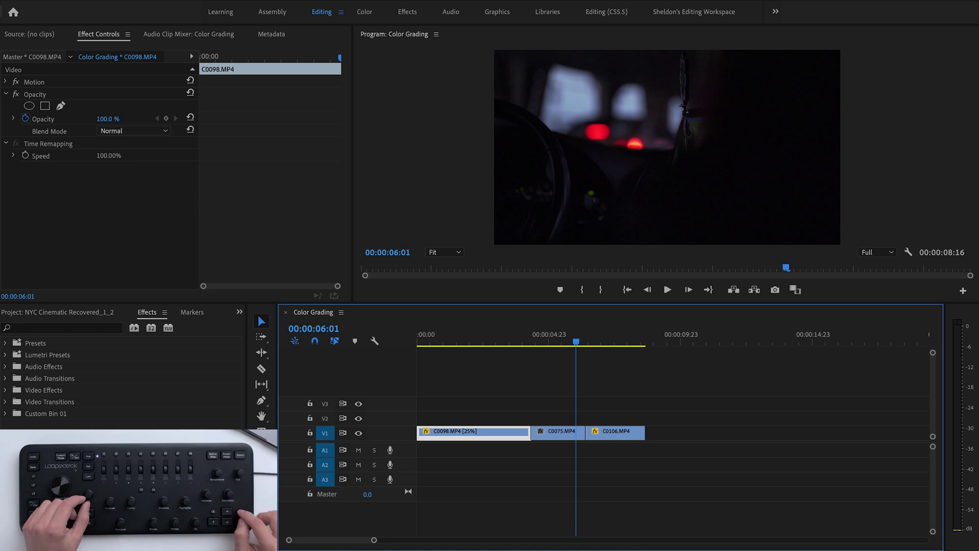
{"action": "key", "text": "w"}
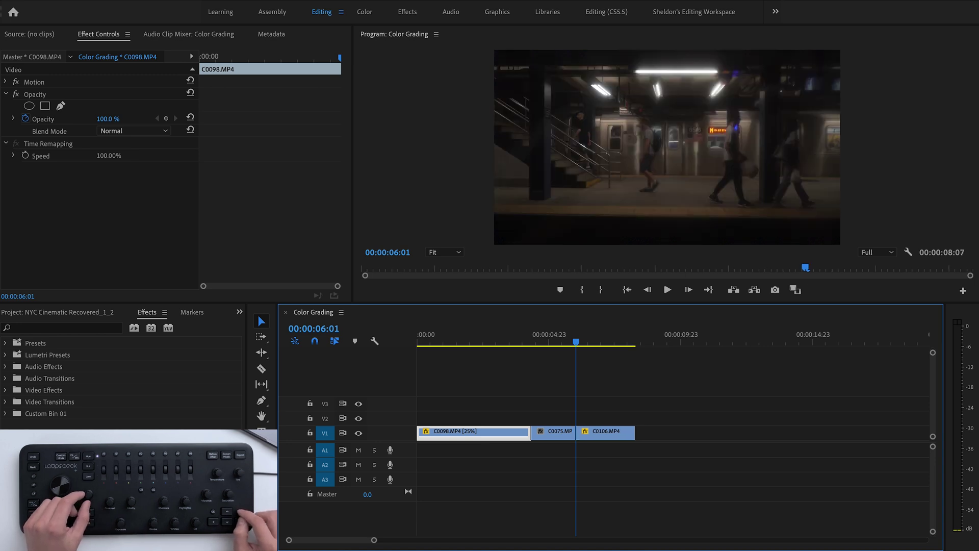
Try a ripple trim of C0075.MP4's start at about 00:00:04:19, and undo both trims of that clip
{"action": "key", "text": "shift+Left"}
{"action": "key", "text": "Right"}
{"action": "key", "text": "Left"}
{"action": "key", "text": "shift+Left"}
{"action": "key", "text": "shift+Left"}
{"action": "key", "text": "shift+Left"}
{"action": "key", "text": "shift+Left"}
{"action": "key", "text": "shift+Left"}
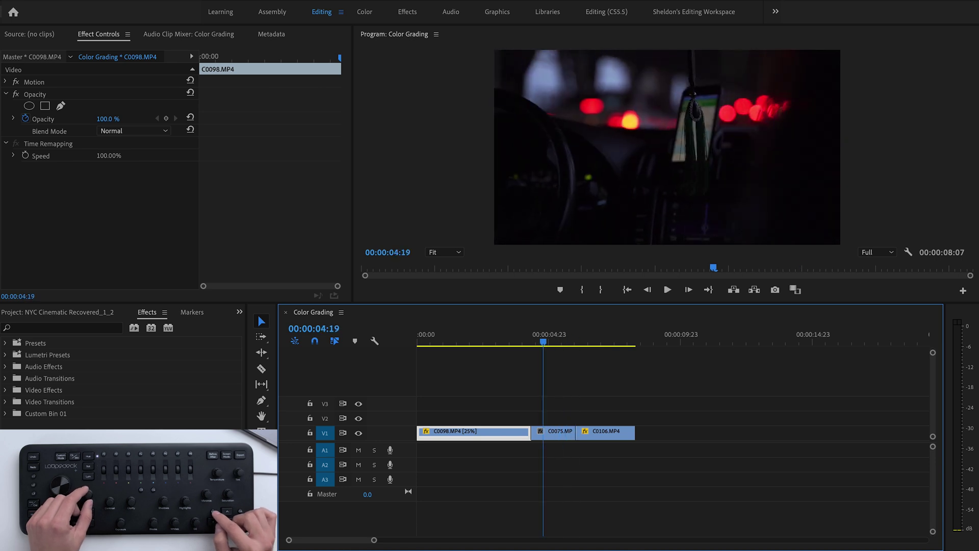
{"action": "key", "text": "shift+Left"}
{"action": "key", "text": "shift+Left"}
{"action": "key", "text": "shift+Right"}
{"action": "key", "text": "shift+Left"}
{"action": "key", "text": "shift+Right"}
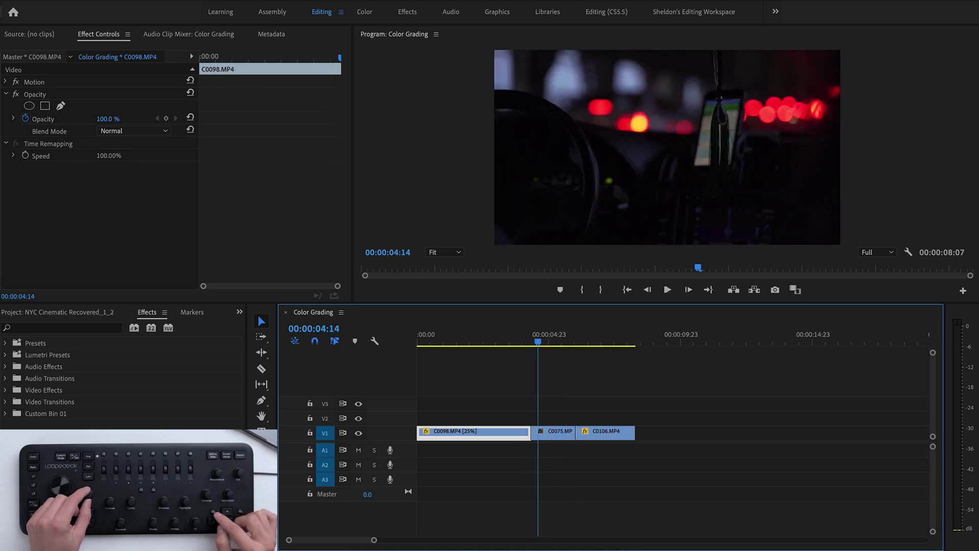
{"action": "key", "text": "Right"}
{"action": "key", "text": "Right"}
{"action": "key", "text": "Right"}
{"action": "key", "text": "Right"}
{"action": "key", "text": "Right"}
{"action": "key", "text": "q"}
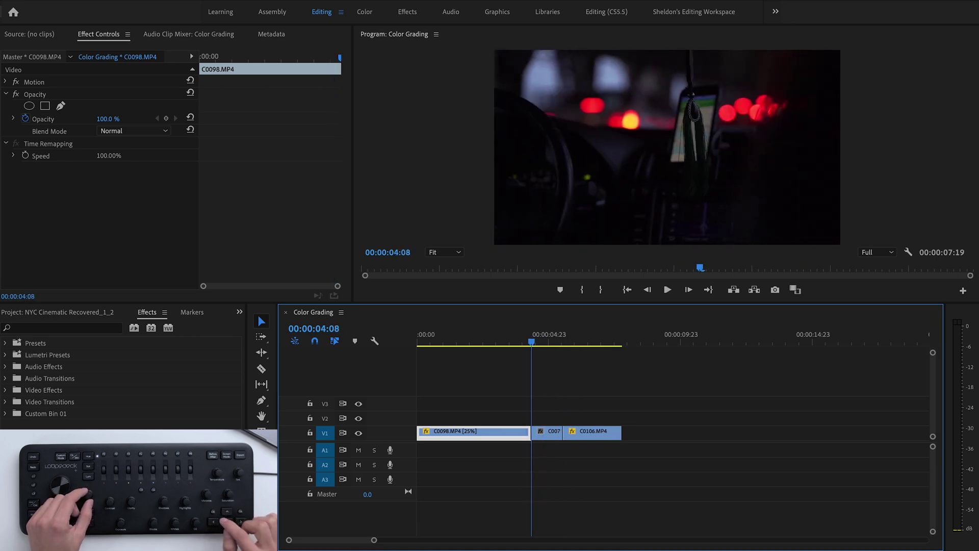
{"action": "key", "text": "ctrl+z"}
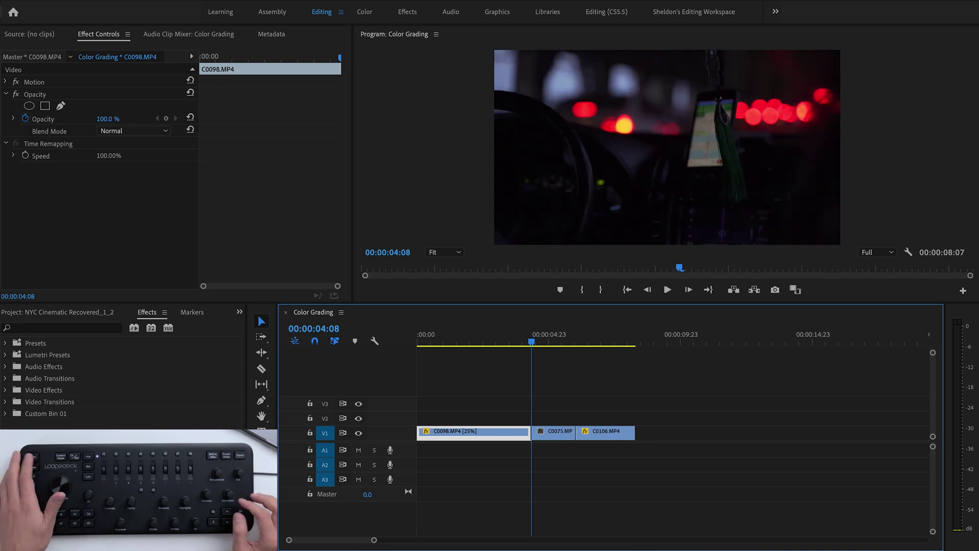
Scrub backward through C0098.MP4 and forward into C0106.MP4, ending at 00:00:08:02
{"action": "key", "text": "shift+Left"}
{"action": "key", "text": "shift+Left"}
{"action": "key", "text": "shift+Left"}
{"action": "key", "text": "shift+Left"}
{"action": "key", "text": "shift+Left"}
{"action": "key", "text": "shift+Left"}
{"action": "key", "text": "shift+Left"}
{"action": "key", "text": "shift+Left"}
{"action": "key", "text": "shift+Left"}
{"action": "key", "text": "shift+Left"}
{"action": "key", "text": "shift+Left"}
{"action": "key", "text": "shift+Left"}
{"action": "key", "text": "shift+Left"}
{"action": "key", "text": "shift+Left"}
{"action": "key", "text": "shift+Left"}
{"action": "key", "text": "shift+Left"}
{"action": "key", "text": "shift+Left"}
{"action": "key", "text": "shift+Left"}
{"action": "key", "text": "shift+Right"}
{"action": "key", "text": "shift+Right"}
{"action": "key", "text": "shift+Right"}
{"action": "key", "text": "shift+Right"}
{"action": "key", "text": "shift+Right"}
{"action": "key", "text": "shift+Right"}
{"action": "key", "text": "shift+Right"}
{"action": "key", "text": "shift+Right"}
{"action": "key", "text": "shift+Right"}
{"action": "key", "text": "shift+Right"}
{"action": "key", "text": "shift+Right"}
{"action": "key", "text": "shift+Right"}
{"action": "key", "text": "shift+Right"}
{"action": "key", "text": "shift+Right"}
{"action": "key", "text": "shift+Right"}
{"action": "key", "text": "shift+Right"}
{"action": "key", "text": "shift+Right"}
{"action": "key", "text": "shift+Right"}
{"action": "key", "text": "shift+Right"}
{"action": "key", "text": "shift+Right"}
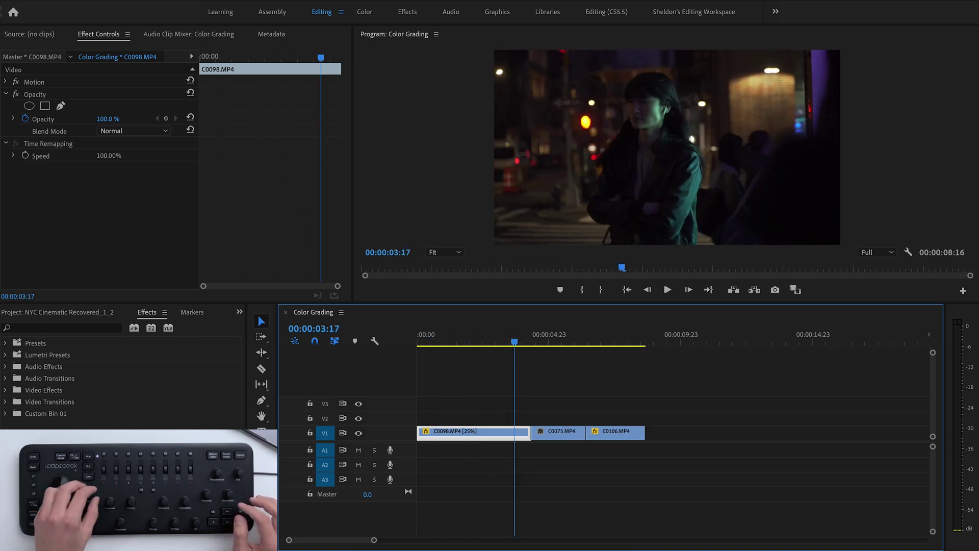
{"action": "key", "text": "shift+Right"}
{"action": "key", "text": "shift+Right"}
{"action": "key", "text": "shift+Right"}
{"action": "key", "text": "shift+Right"}
{"action": "key", "text": "shift+Right"}
{"action": "key", "text": "shift+Right"}
{"action": "key", "text": "shift+Right"}
{"action": "key", "text": "shift+Right"}
{"action": "key", "text": "shift+Left"}
{"action": "key", "text": "shift+Left"}
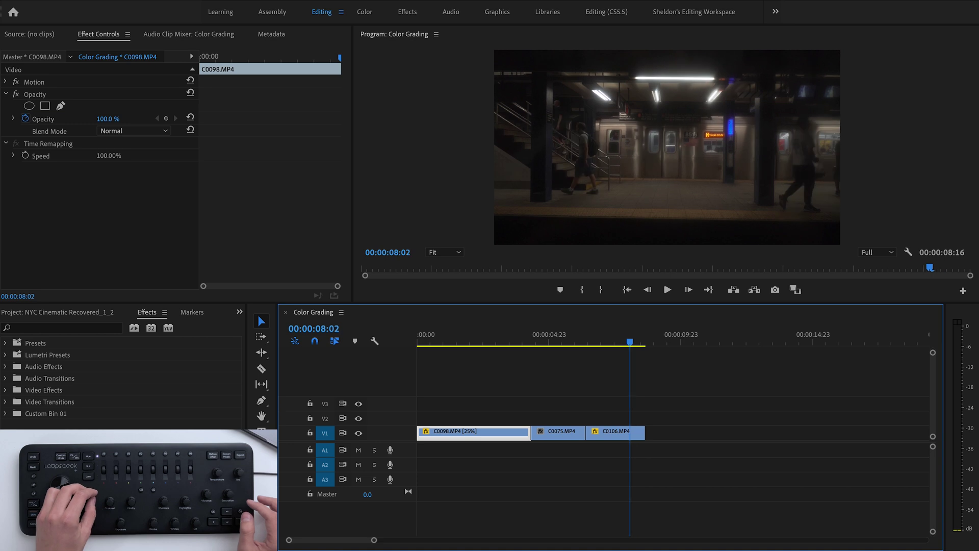
Move the playhead to the sequence end and back to 00:00:04:18 in C0075.MP4
{"action": "key", "text": "shift+Left"}
{"action": "key", "text": "w"}
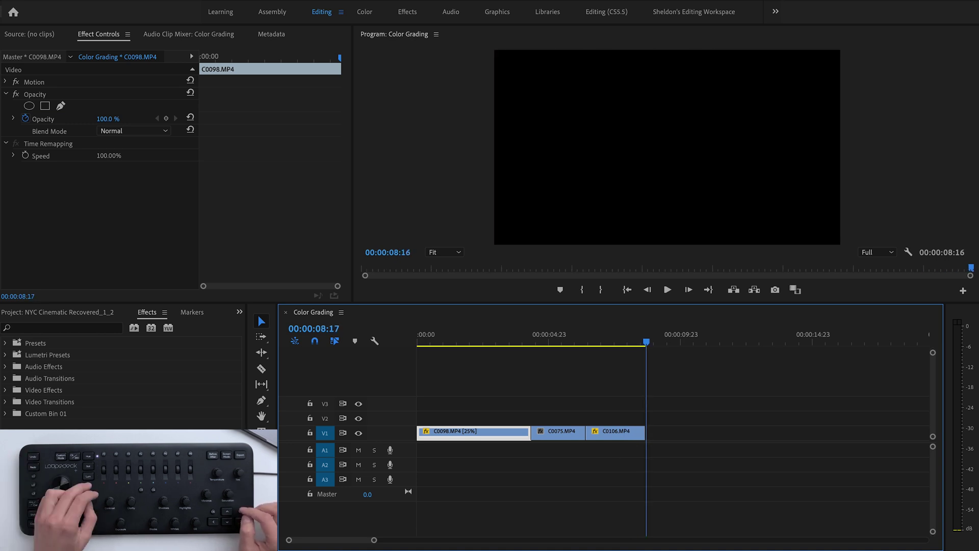
{"action": "key", "text": "j"}
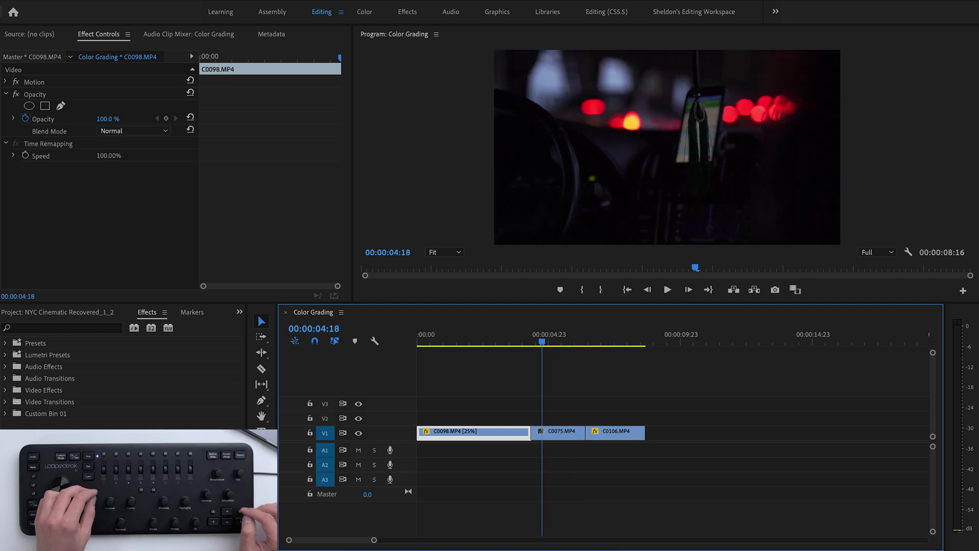
Split C0106.MP4 at three playhead positions, and return the playhead to C0098.MP4
{"action": "key", "text": "l"}
{"action": "key", "text": "Left"}
{"action": "key", "text": "Left"}
{"action": "key", "text": "Left"}
{"action": "key", "text": "Left"}
{"action": "key", "text": "Left"}
{"action": "key", "text": "shift+Right"}
{"action": "key", "text": "shift+Right"}
{"action": "key", "text": "shift+Right"}
{"action": "key", "text": "shift+Right"}
{"action": "key", "text": "shift+Left"}
{"action": "key", "text": "shift+Left"}
{"action": "key", "text": "super+k"}
{"action": "key", "text": "shift+Right"}
{"action": "key", "text": "shift+Right"}
{"action": "key", "text": "shift+Right"}
{"action": "key", "text": "super+k"}
{"action": "key", "text": "shift+Left"}
{"action": "key", "text": "shift+Left"}
{"action": "key", "text": "shift+Left"}
{"action": "key", "text": "shift+Left"}
{"action": "key", "text": "shift+Left"}
{"action": "key", "text": "shift+Left"}
{"action": "key", "text": "shift+Left"}
{"action": "key", "text": "shift+Left"}
{"action": "key", "text": "shift+Left"}
{"action": "key", "text": "shift+Left"}
{"action": "key", "text": "shift+Left"}
{"action": "key", "text": "shift+Left"}
{"action": "key", "text": "k"}
{"action": "key", "text": "ctrl+k"}
{"action": "key", "text": "l"}
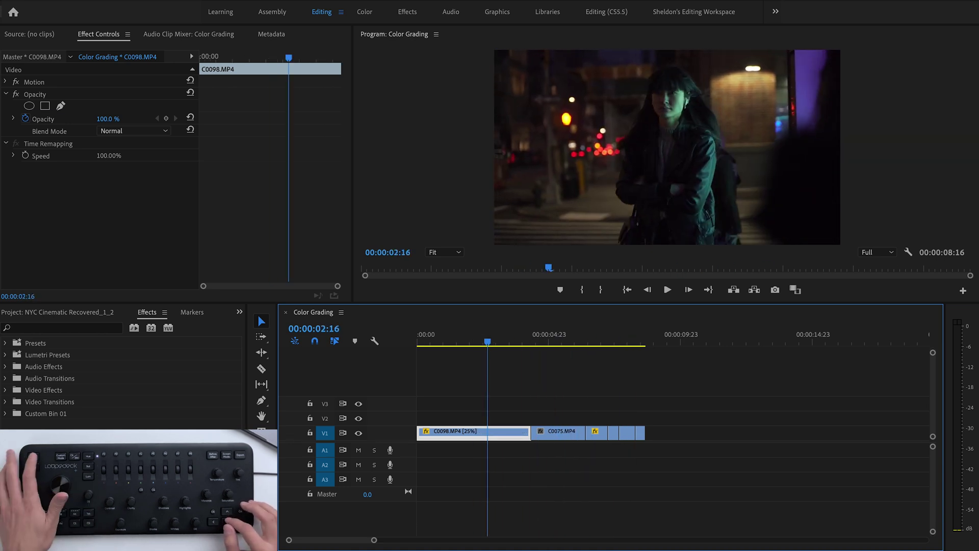
Undo the three cuts in C0106.MP4
{"action": "key", "text": "Delete"}
{"action": "key", "text": "ctrl+shift+z"}
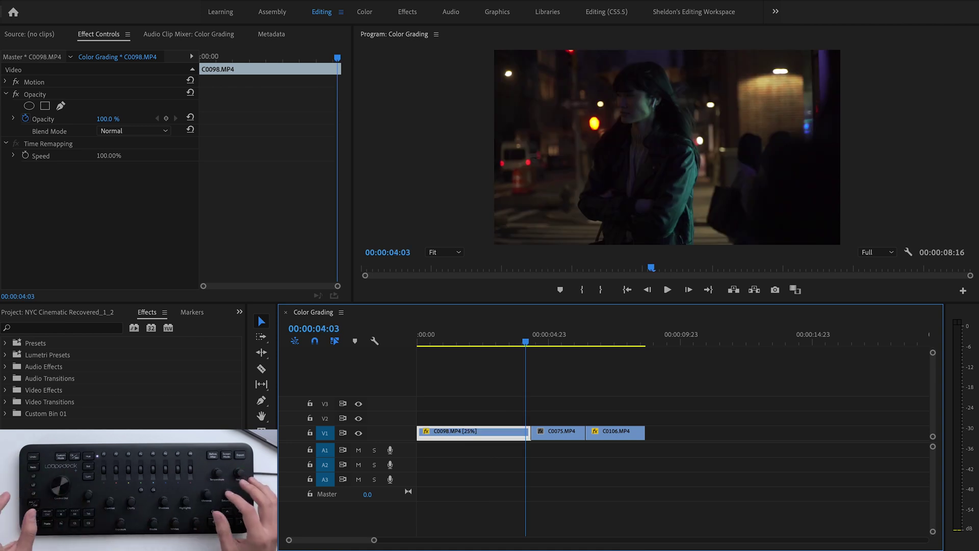
{"action": "key", "text": "ctrl+l"}
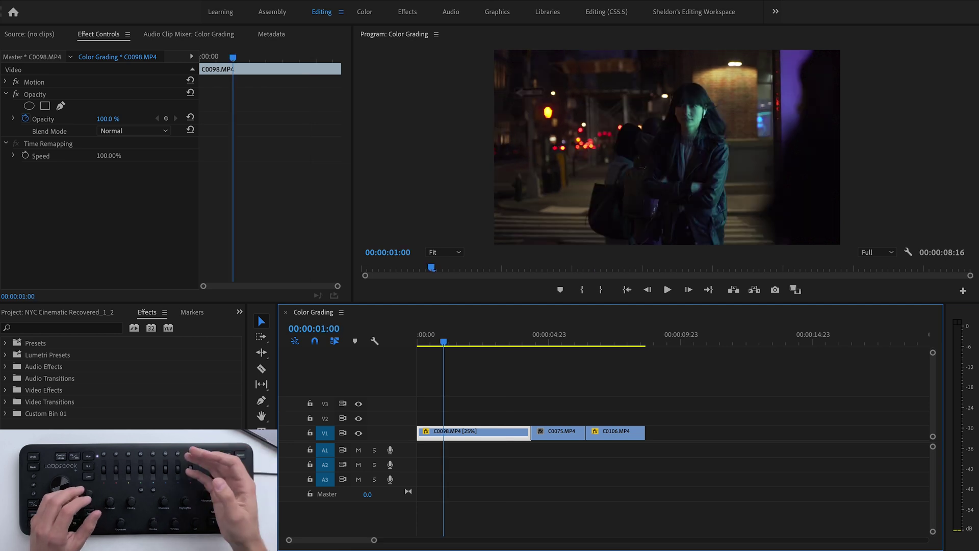
Advance the playhead five frames to 00:00:01:05 in C0098.MP4
{"action": "key", "text": "Right"}
{"action": "key", "text": "Right"}
{"action": "key", "text": "Right"}
{"action": "key", "text": "Right"}
{"action": "key", "text": "Right"}
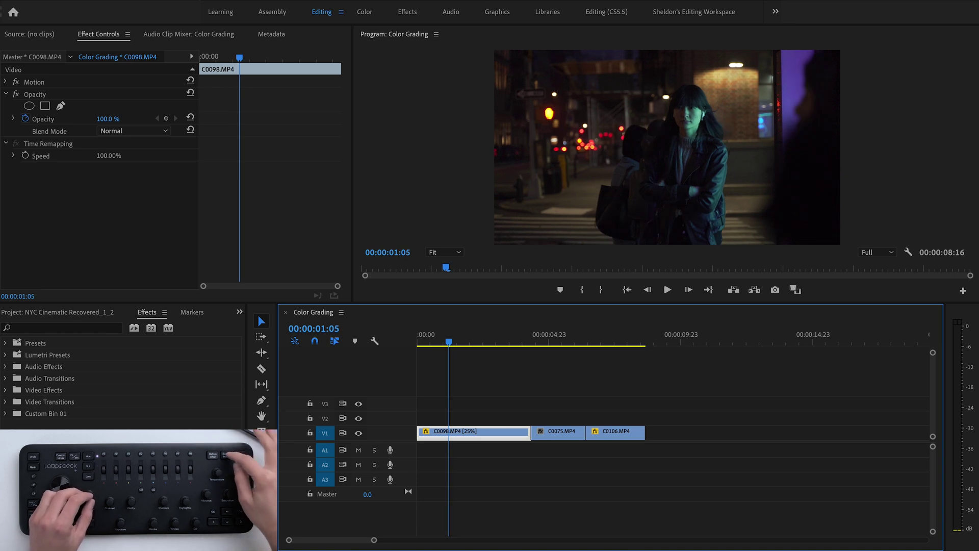
Show the Lumetri Color controls for C0098.MP4 and expand only the Color Wheels & Match section
{"action": "key", "text": "ctrl+grave"}
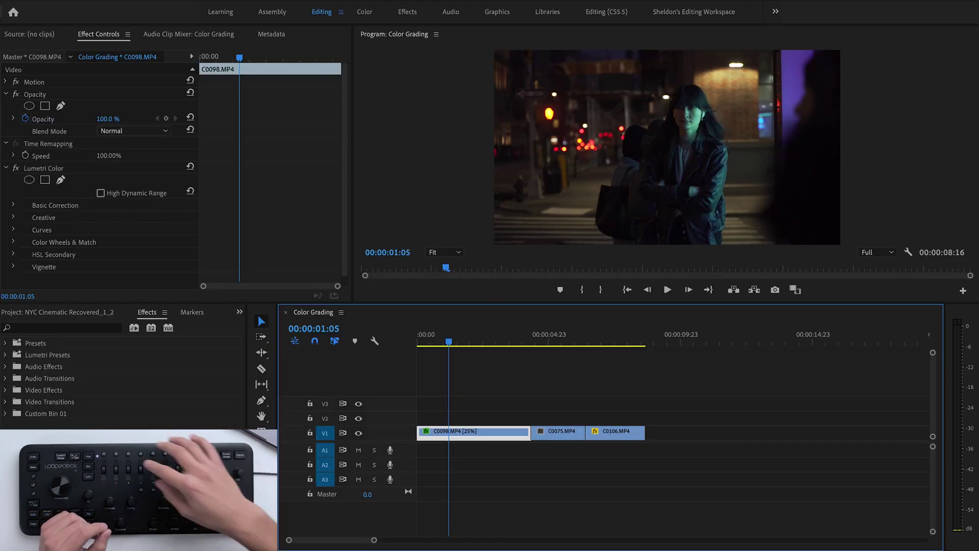
{"action": "key", "text": "shift+8"}
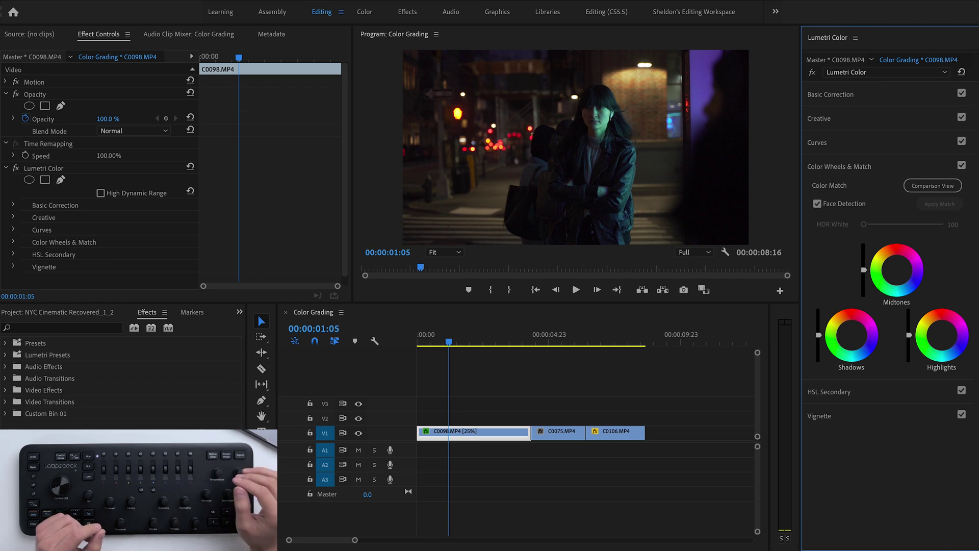
{"action": "left_click", "coordinate": [890, 100]}
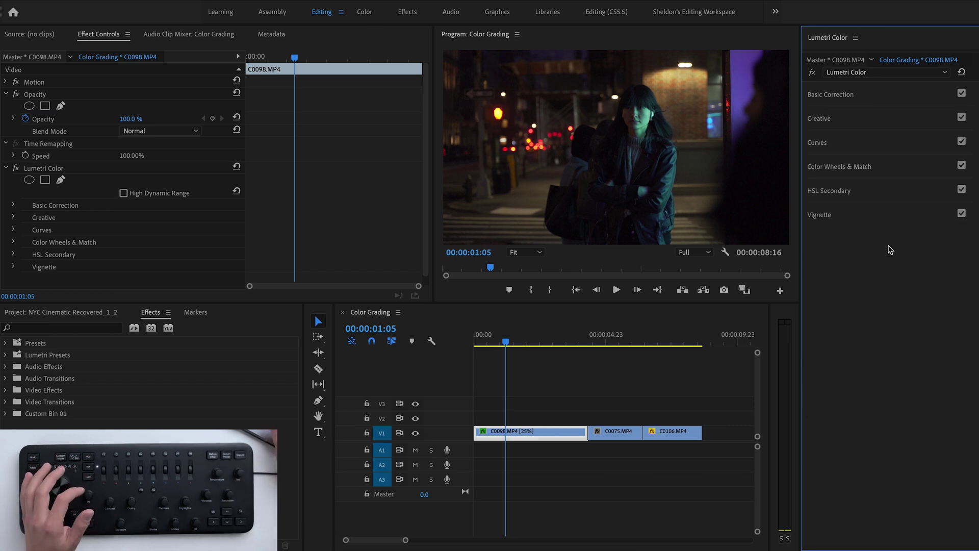
{"action": "left_click", "coordinate": [899, 175]}
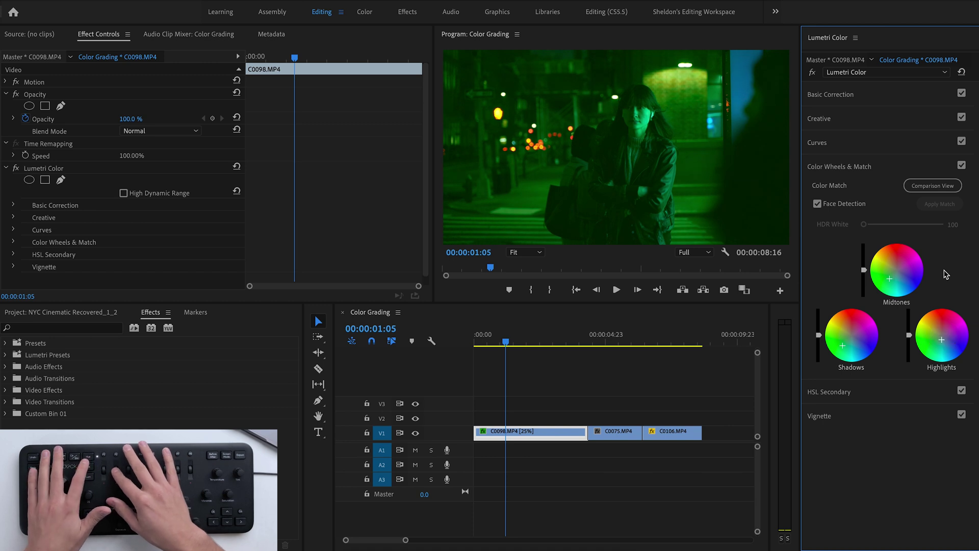
Undo the latest color wheel adjustments on C0098.MP4, clearing the Highlights wheel
{"action": "key", "text": "super+z"}
{"action": "key", "text": "super+z"}
{"action": "key", "text": "super+z"}
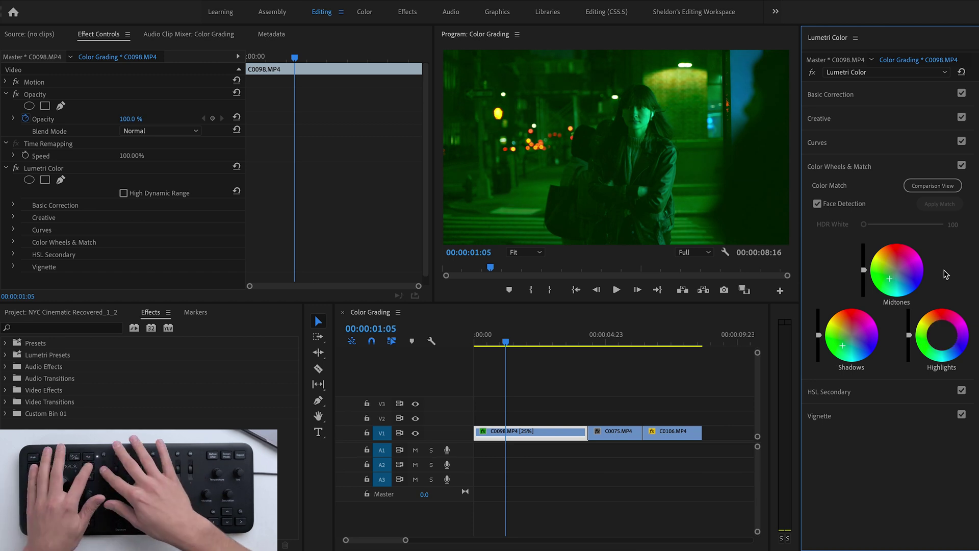